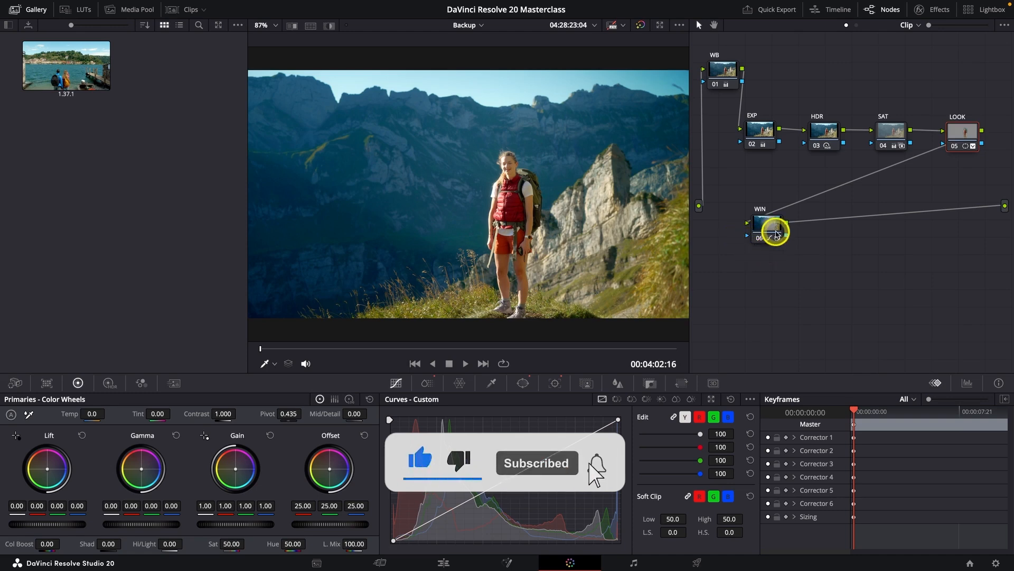
- Select clip C2418.MP4 in the Backup timeline on the Edit page, and scrub through it on the Color page
click(451, 564)
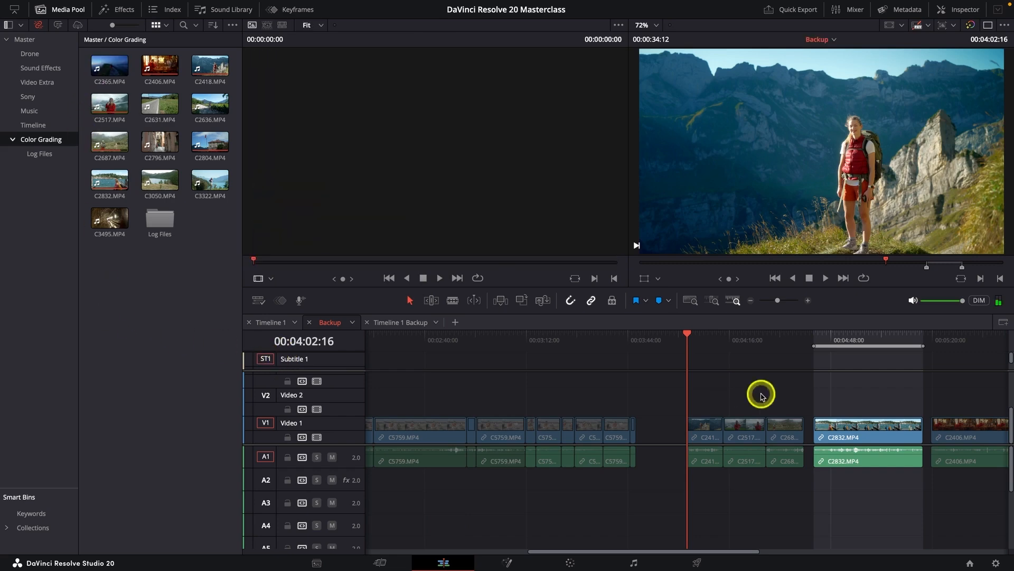
click(812, 341)
drag(718, 338, 688, 342)
click(708, 423)
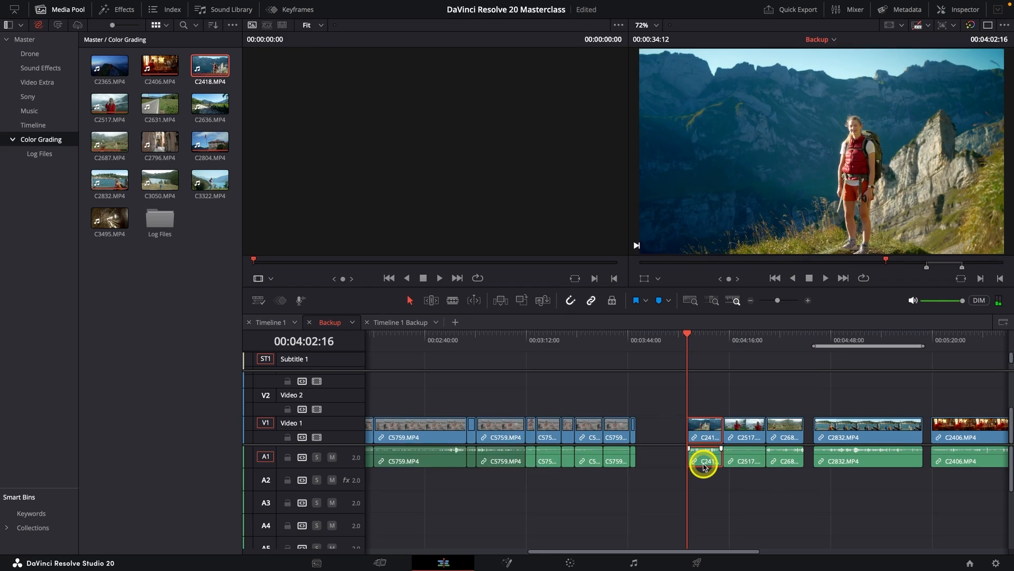
key(XF86AudioMute)
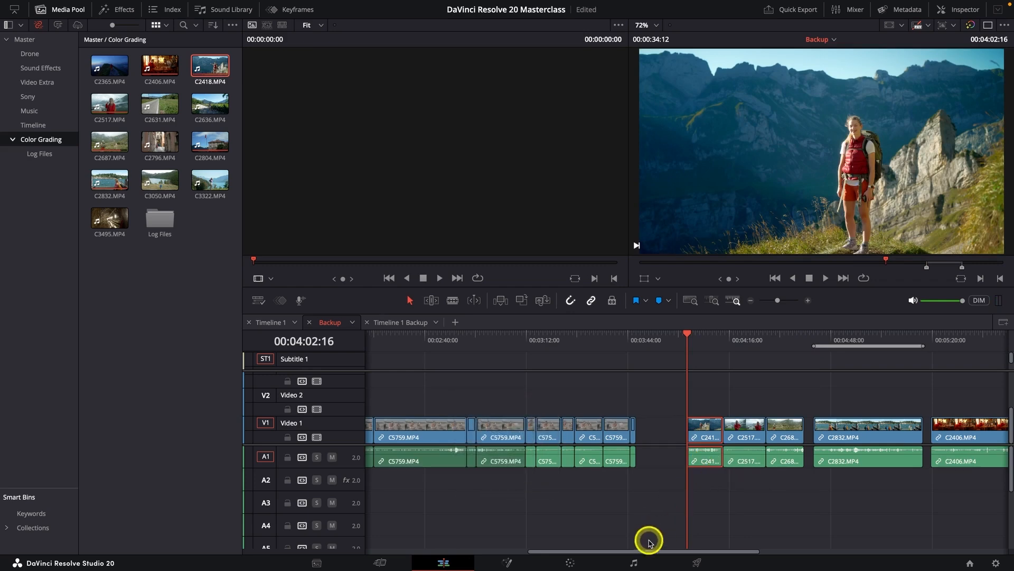
click(570, 562)
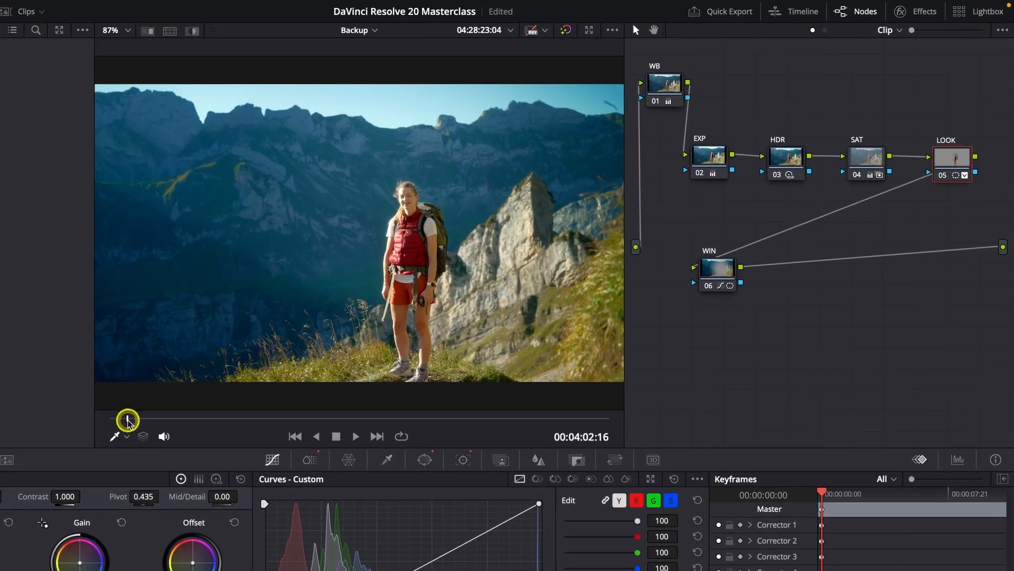
mouse_move(127, 419)
mouse_down()
mouse_move(136, 420)
mouse_move(90, 417)
mouse_move(109, 418)
mouse_up()
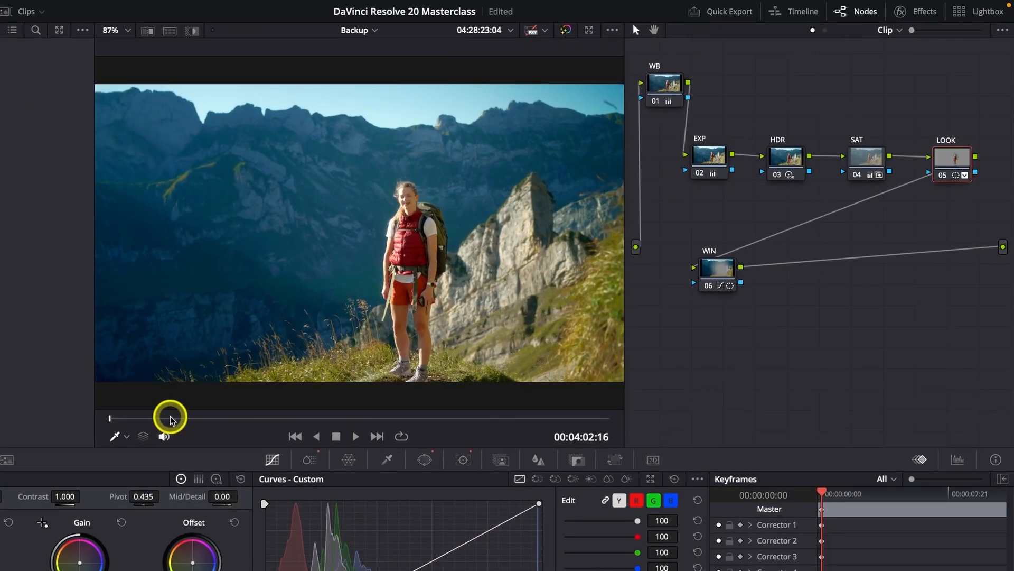
drag(465, 420, 514, 416)
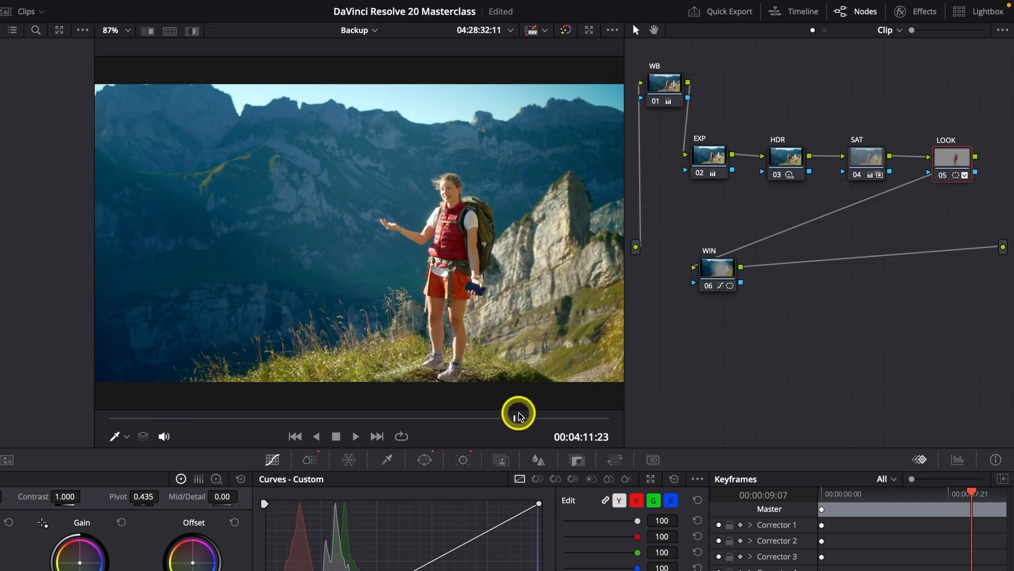
- Add a serial node after the EXP node, label it "Key eg", and place it above the line between EXP and HDR
drag(711, 160, 686, 165)
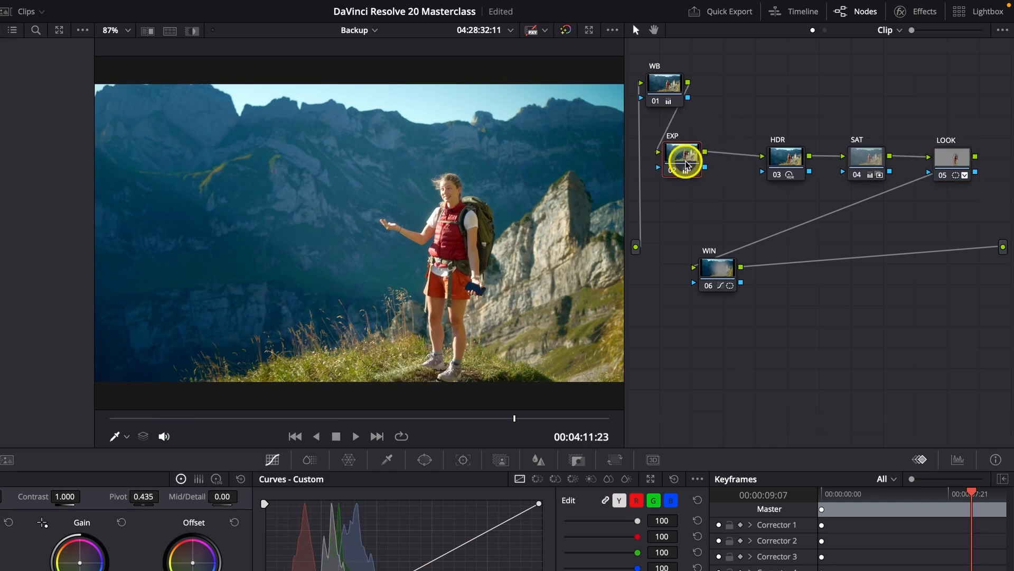
key(alt+s)
click(738, 190)
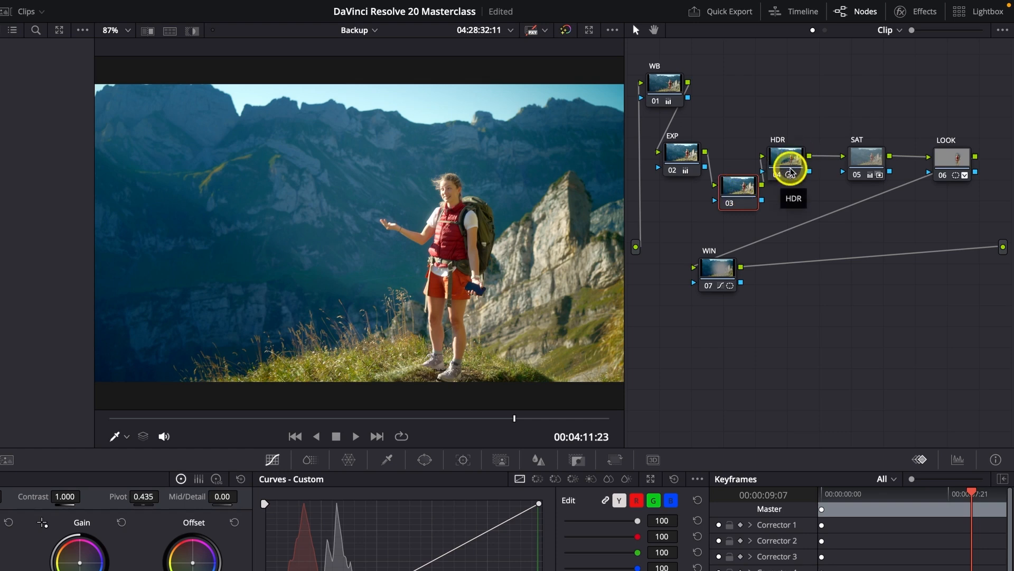
right_click(737, 195)
key(Escape)
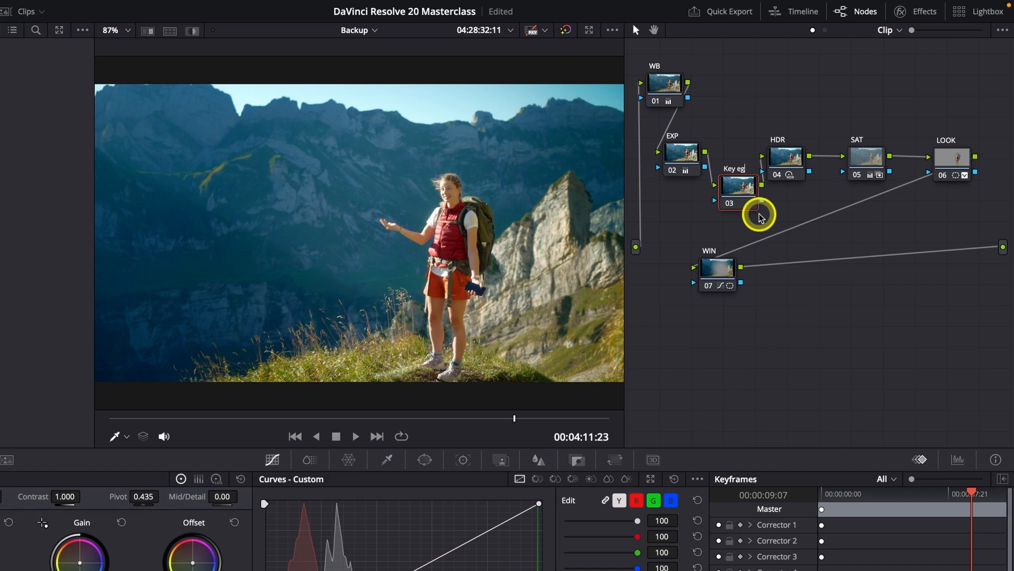
drag(738, 185, 745, 110)
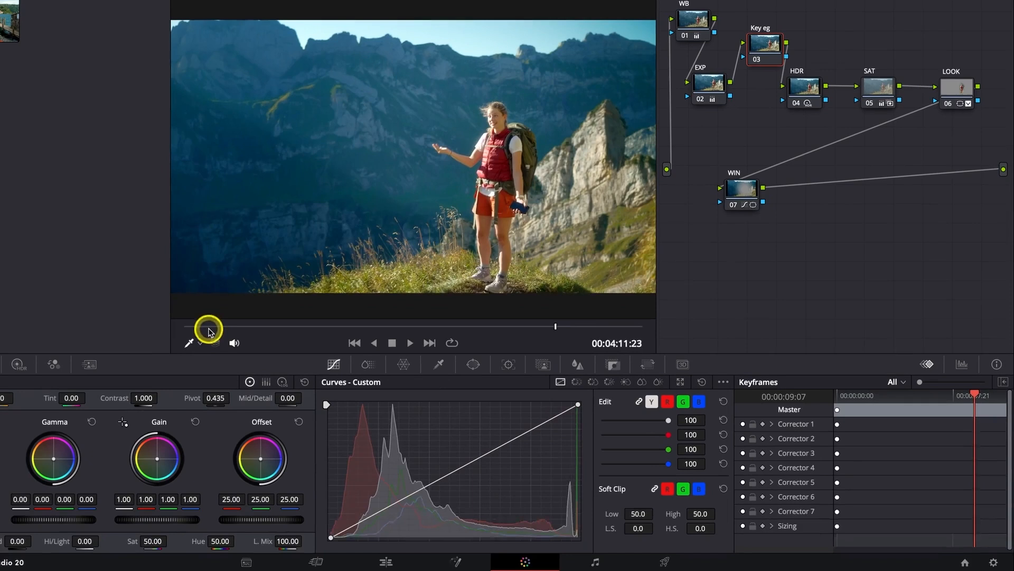
- Return to the clip's first frame and show the keyframe editor in its expanded layout
click(102, 420)
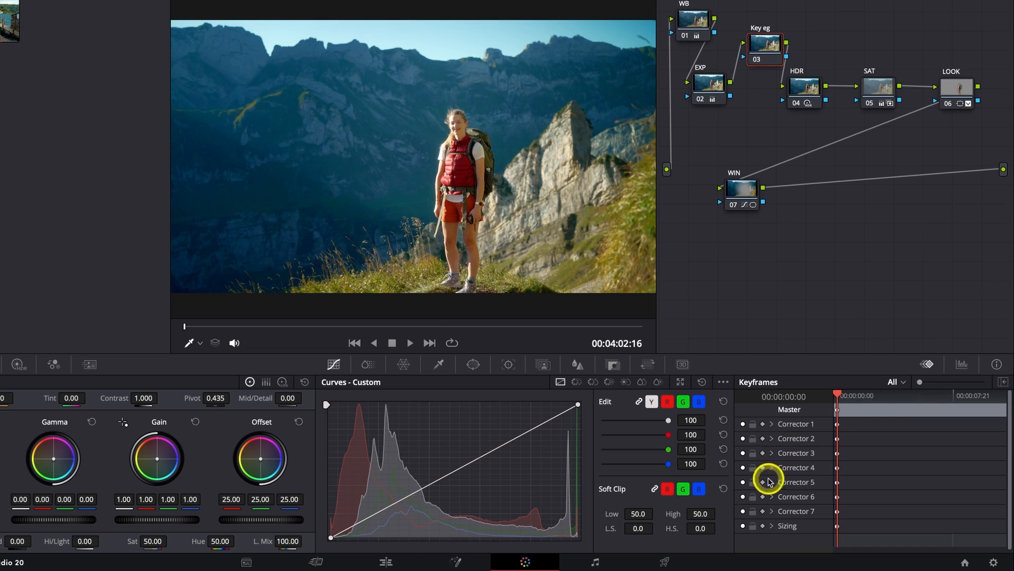
click(962, 364)
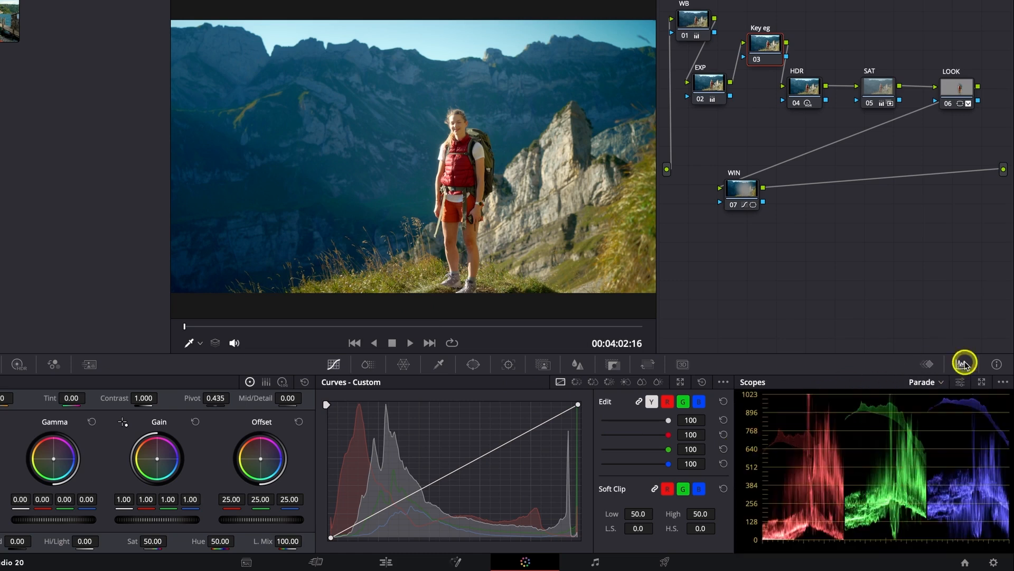
click(929, 366)
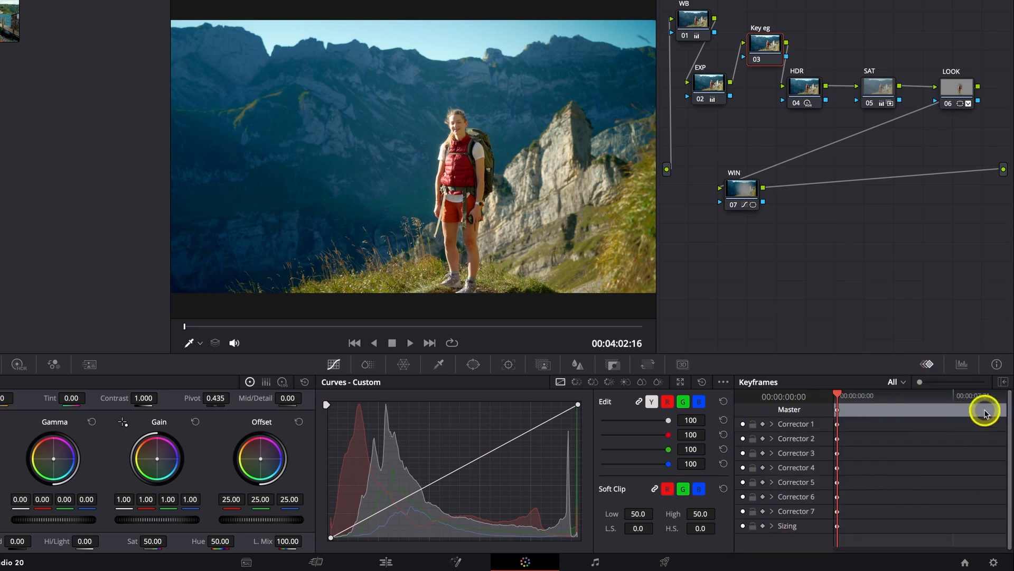
click(1001, 382)
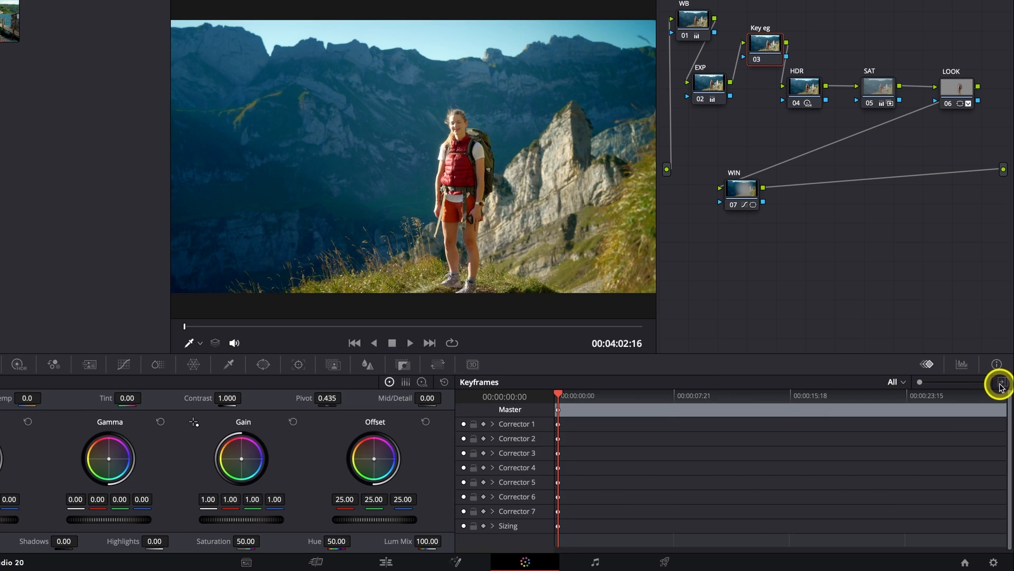
click(961, 364)
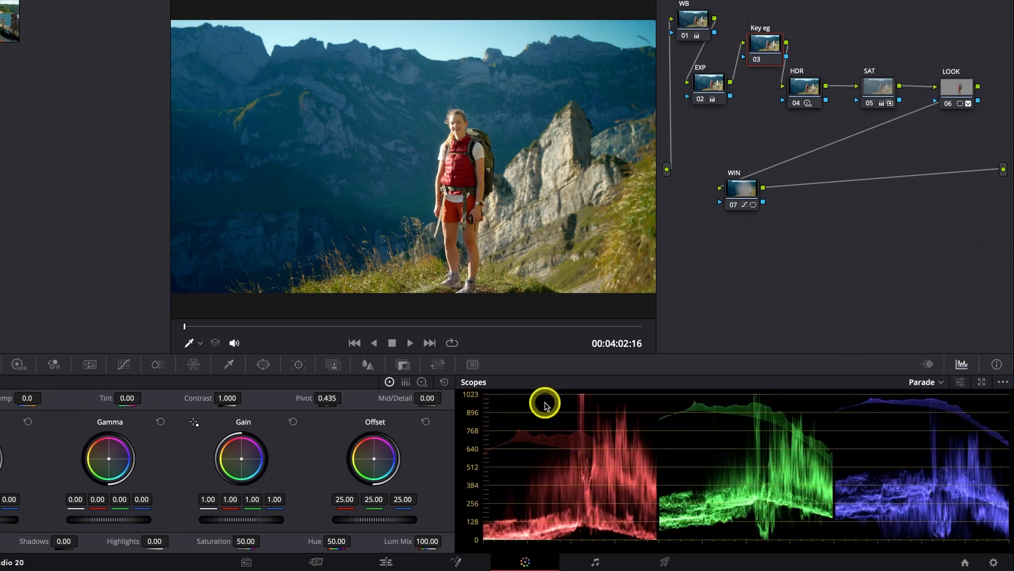
click(926, 363)
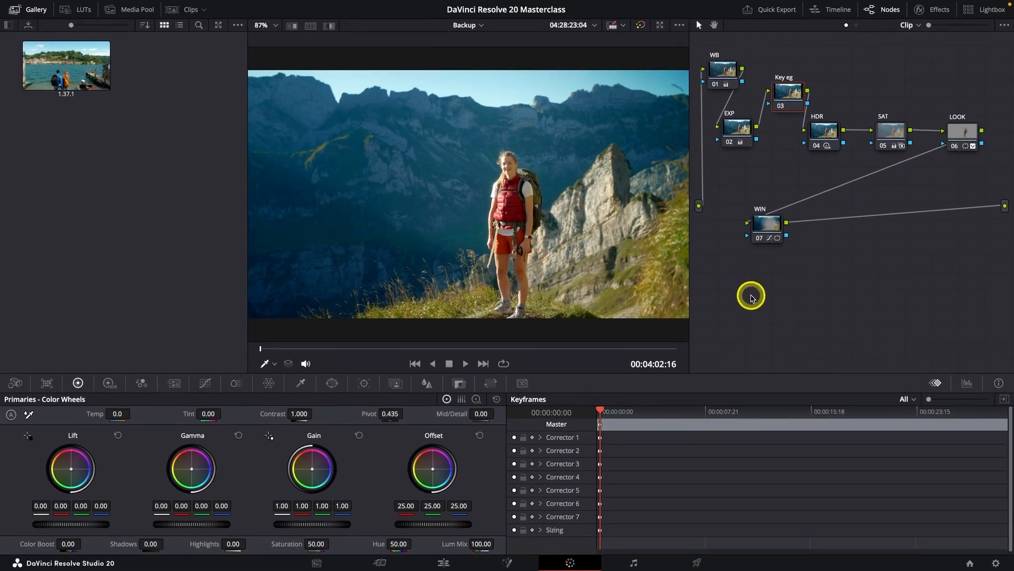
- Enable automatic keyframing for Corrector 3 with the playhead on the first frame
click(532, 465)
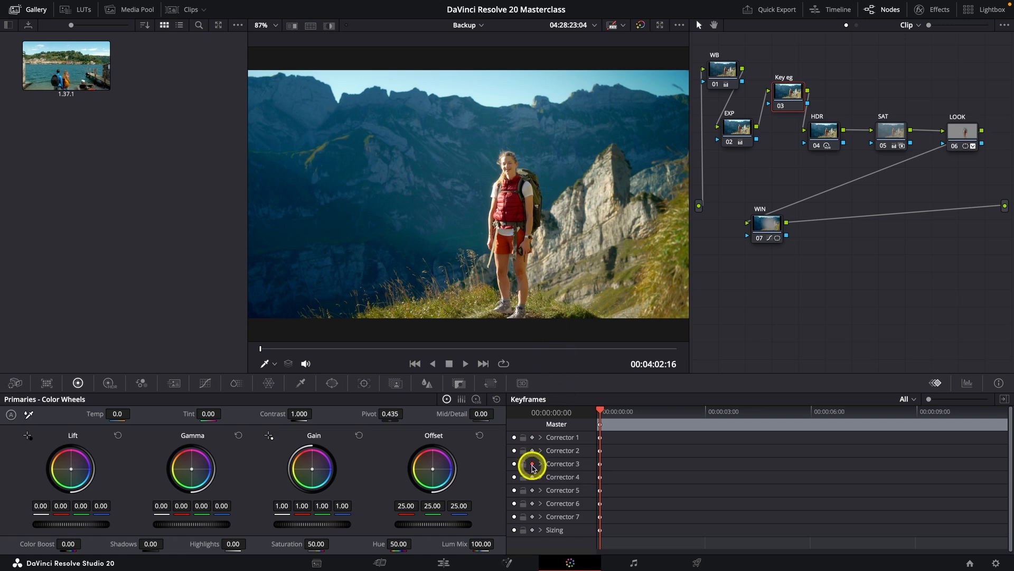
drag(604, 415, 595, 414)
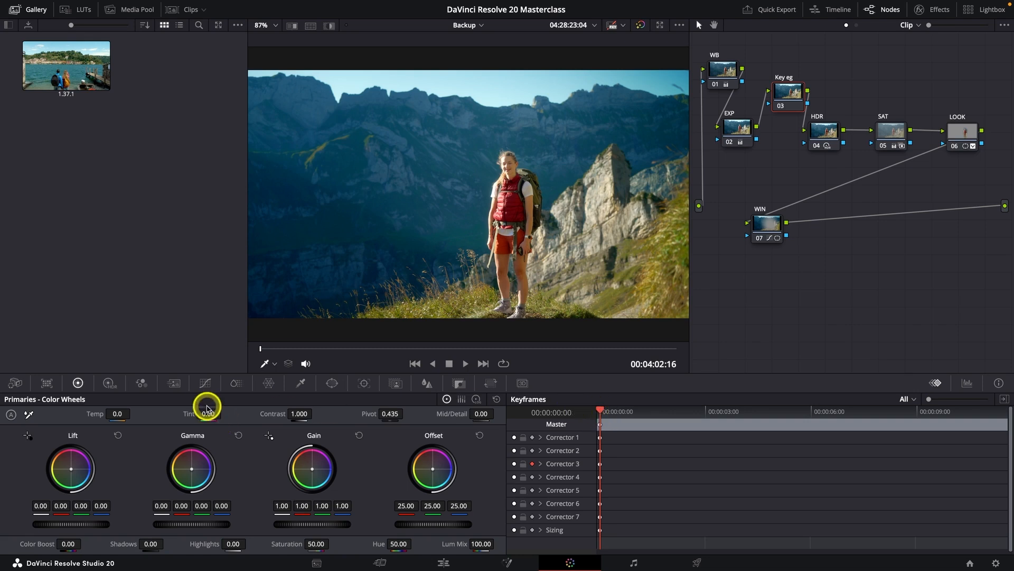
click(204, 384)
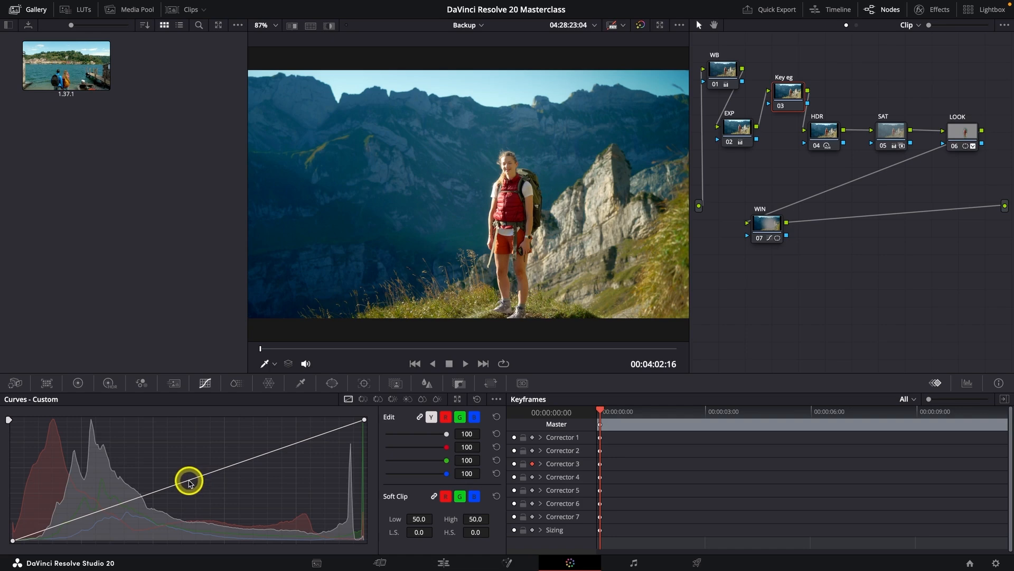
drag(189, 482, 179, 468)
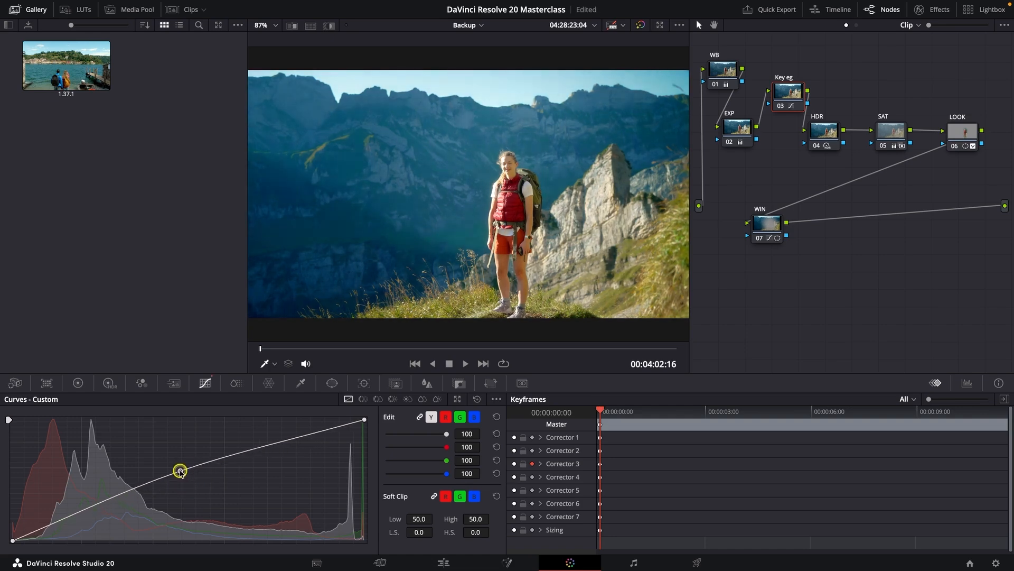
right_click(179, 469)
- Keyframe the Key eg node's Shadows at 100 on the first frame and at 0 at 00:00:05:23
click(77, 384)
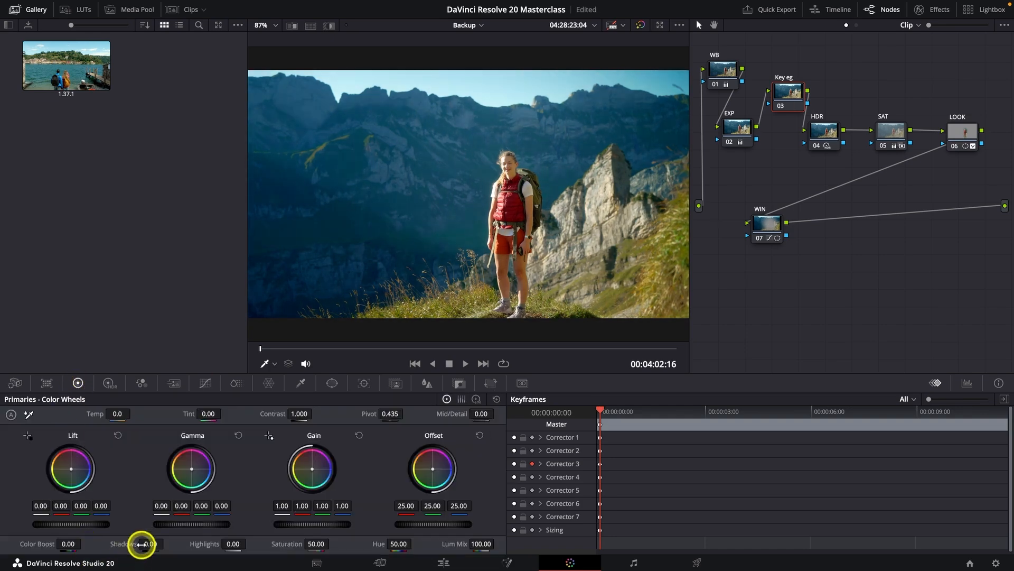
drag(143, 543, 257, 548)
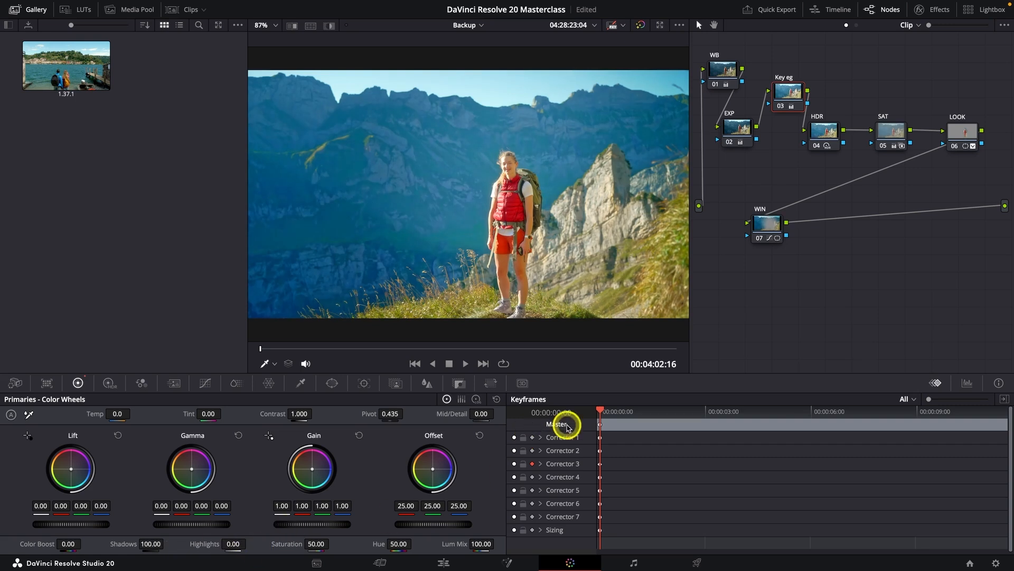
drag(602, 412, 813, 422)
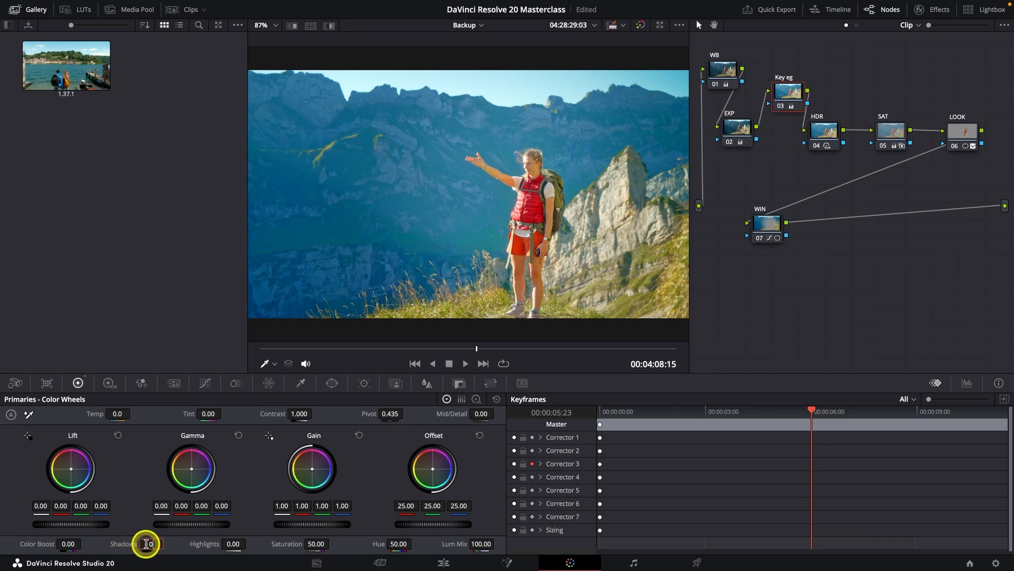
key(Return)
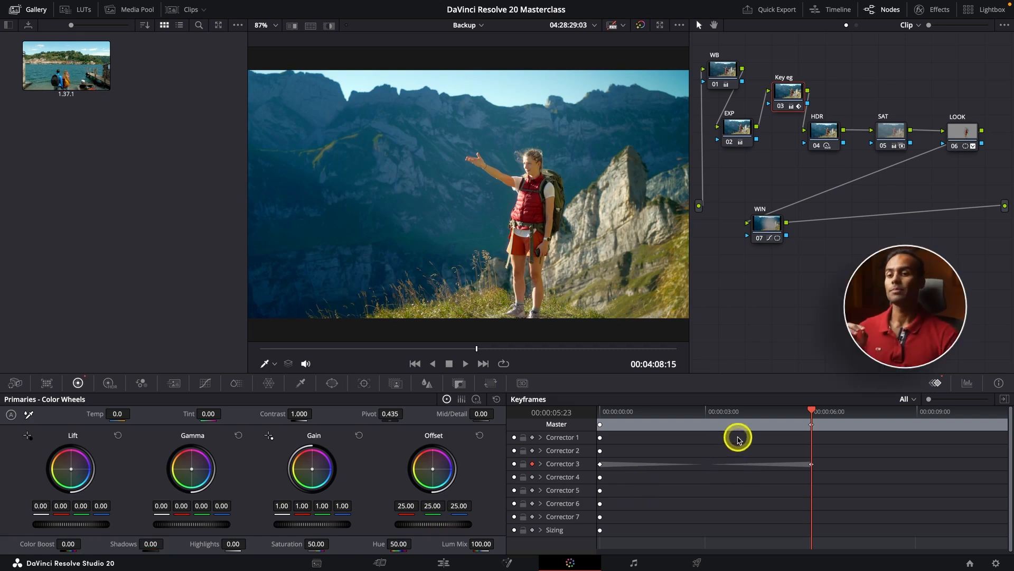
- Compare the image at both Shadows keyframes and play back the transition between them from the clip's start
click(602, 410)
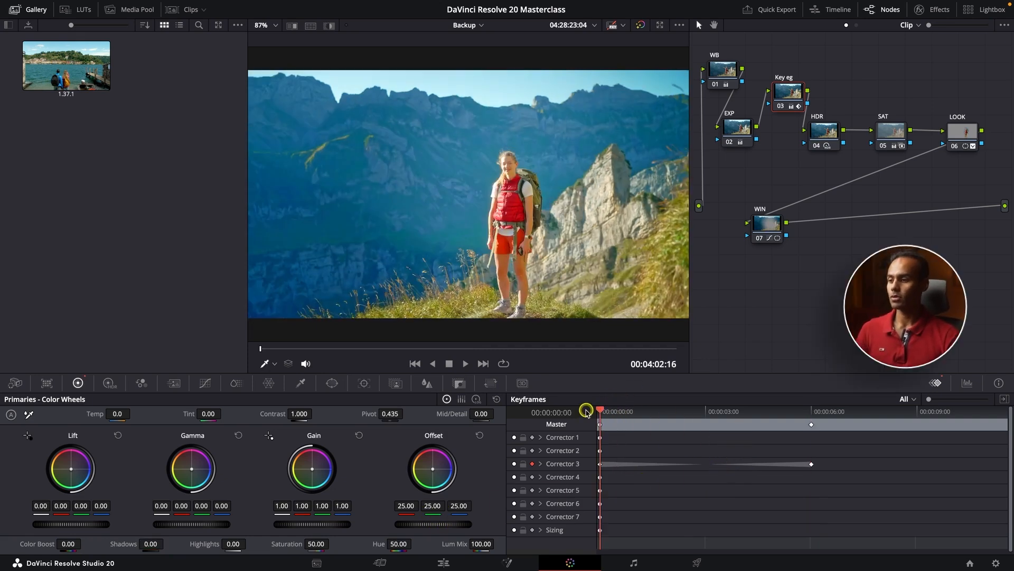
click(814, 409)
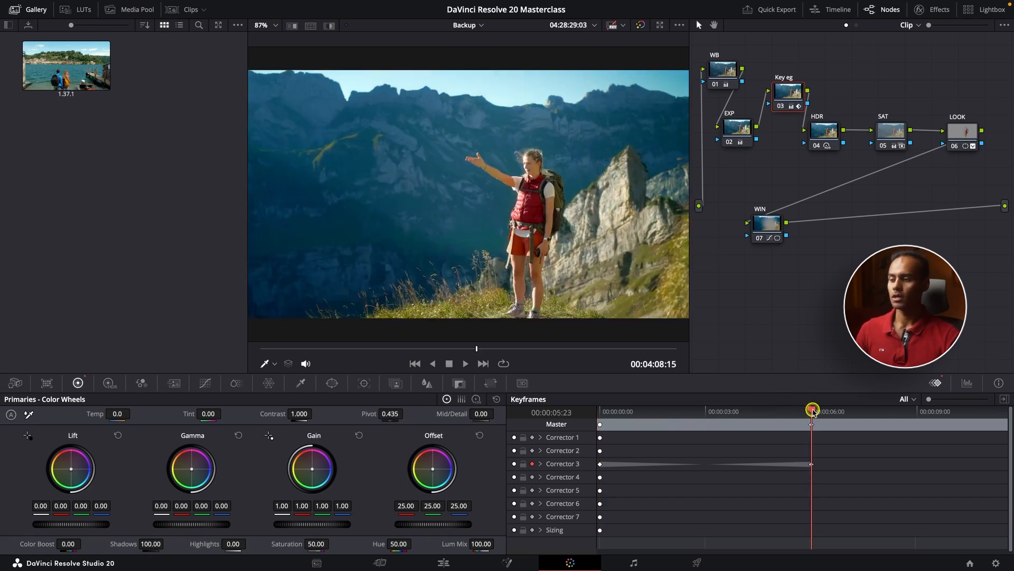
click(603, 411)
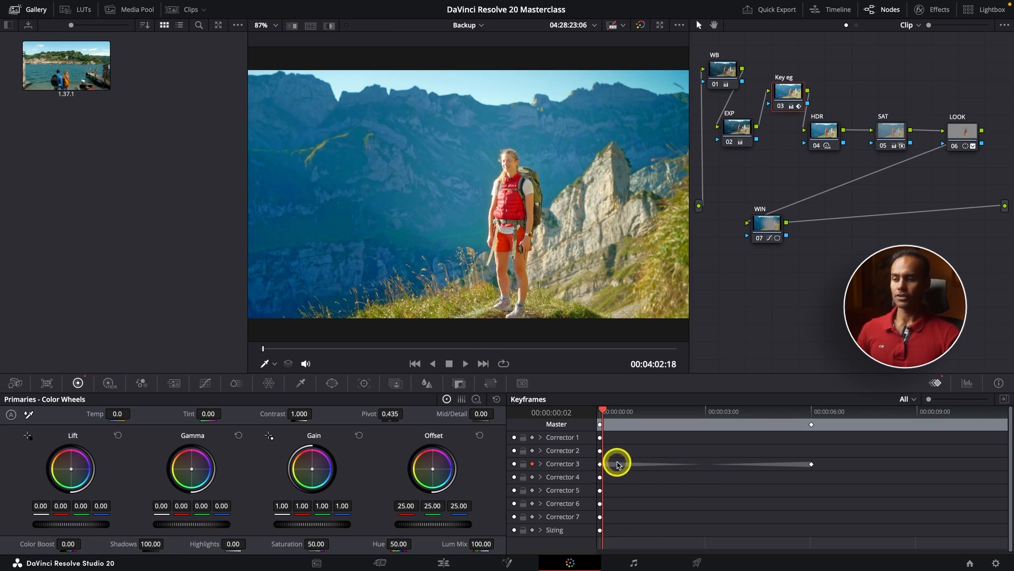
key(space)
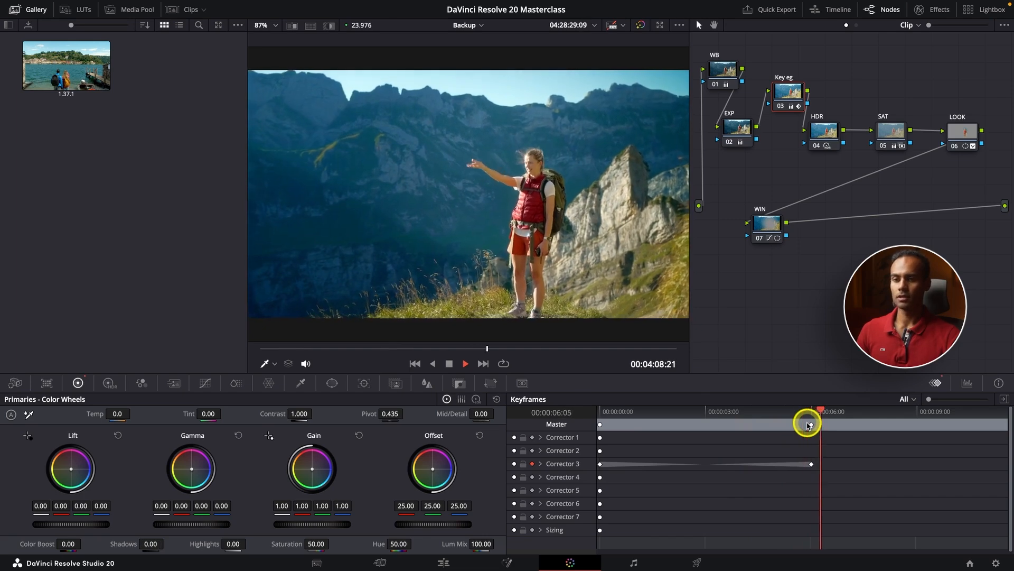
drag(814, 413, 557, 443)
key(space)
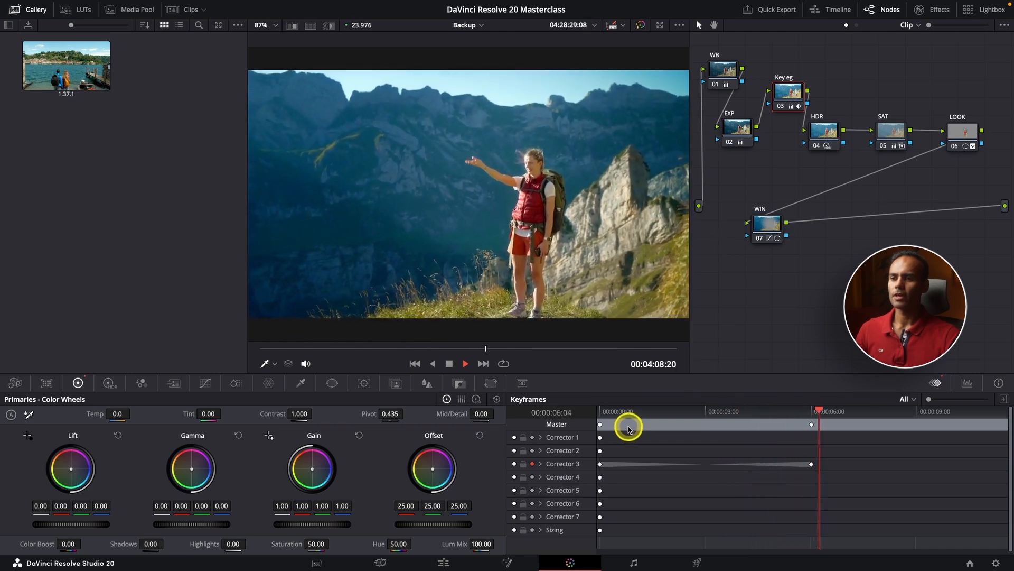
drag(673, 414, 526, 429)
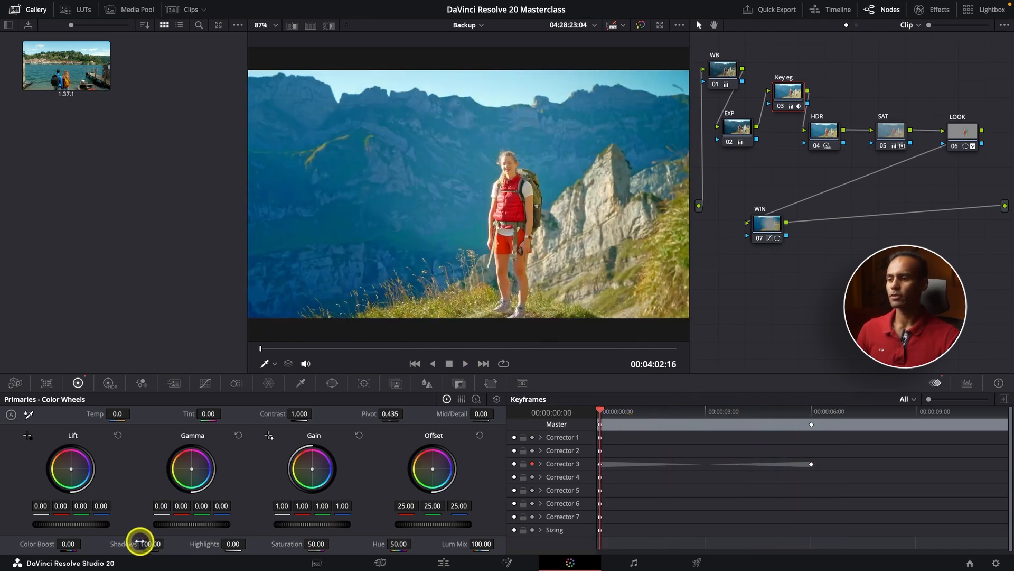
drag(141, 543, 181, 548)
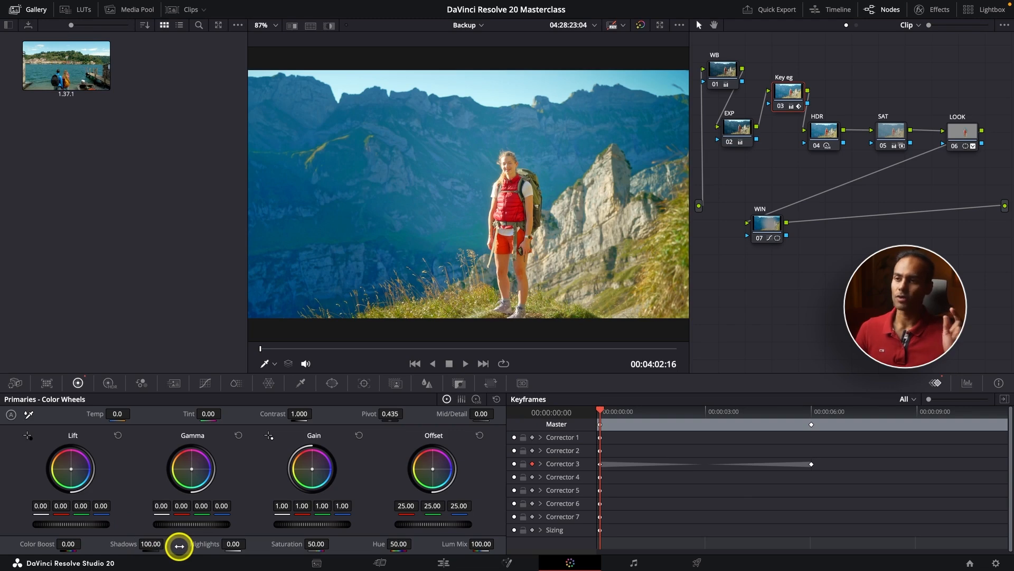
key(space)
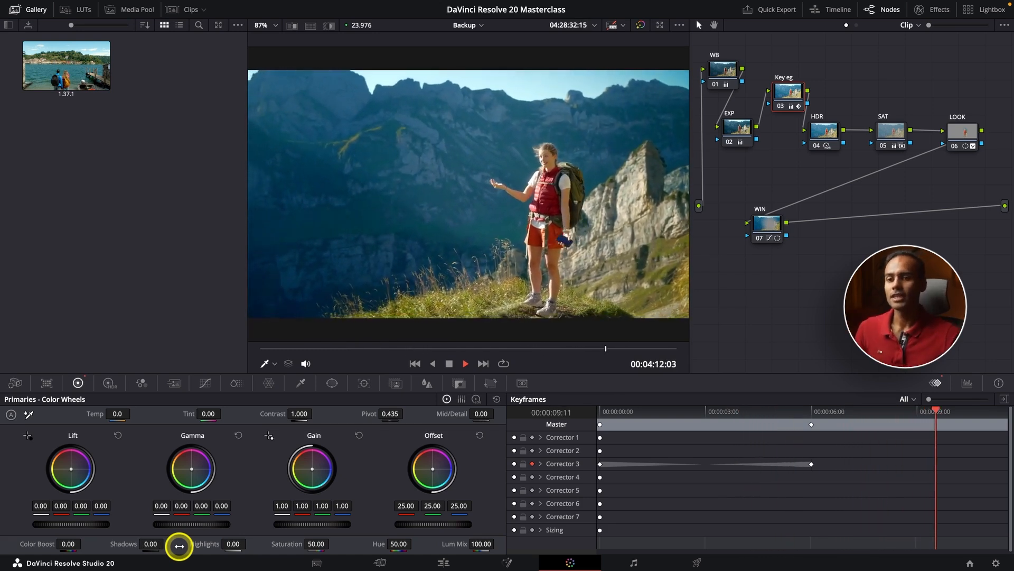
key(space)
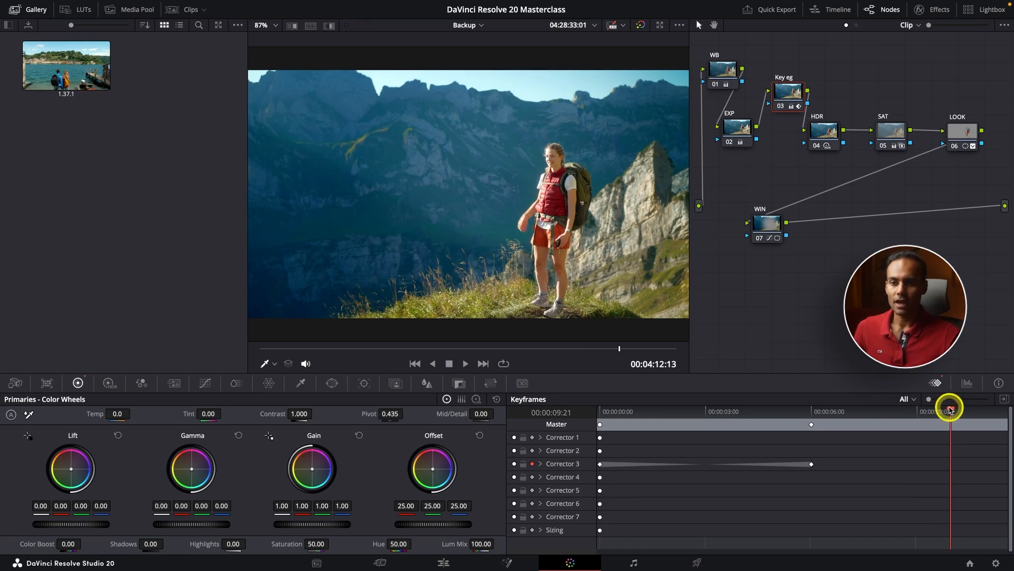
- Add a third keyframe at 00:00:08:23 with Shadows at 100, and play back the transition
drag(951, 409, 918, 415)
click(150, 540)
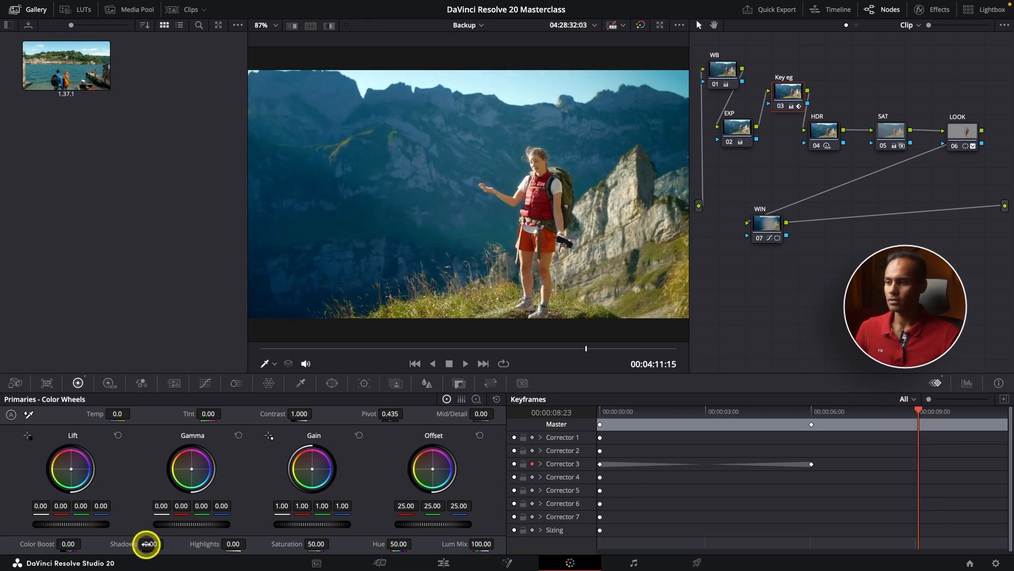
drag(146, 544, 168, 543)
click(685, 414)
key(space)
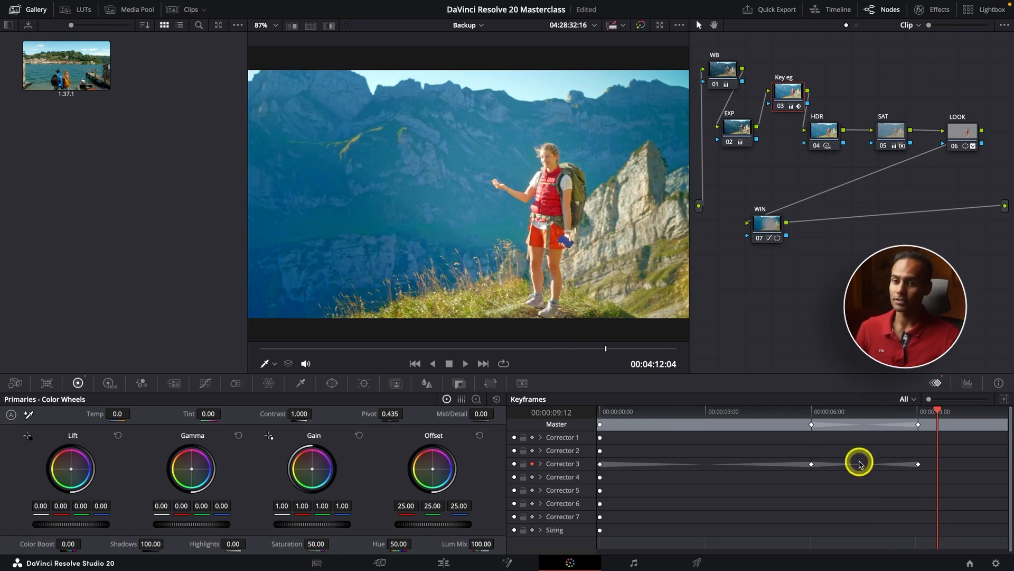
- Park the playhead at 00:00:08:21 and reduce the viewer magnification to 75%
click(916, 411)
key(super+minus)
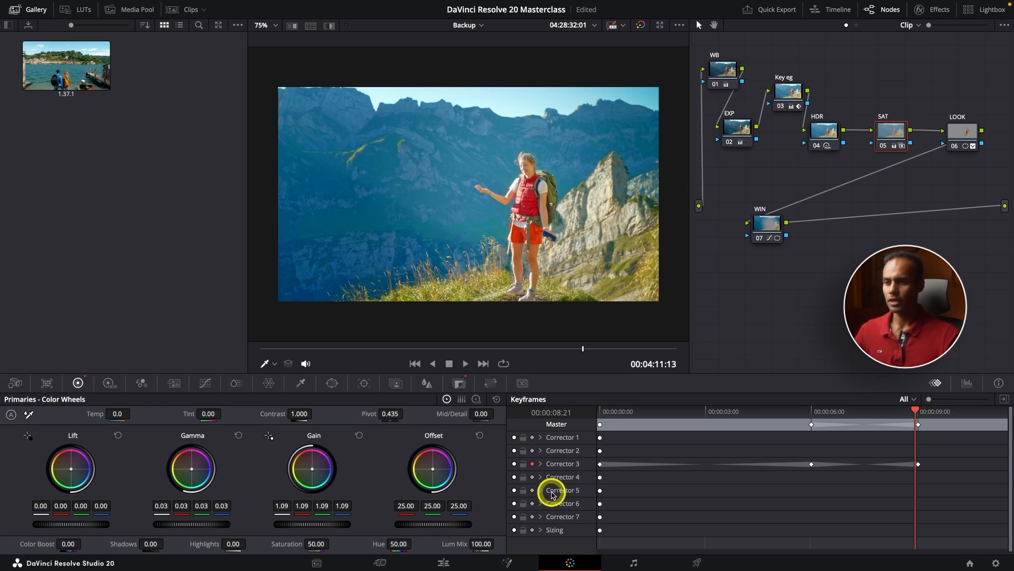
- Auto-keyframe the SAT node's Key Output Gain at 2.000 on the first frame and at 1.263 at 00:00:08:12
drag(647, 411, 557, 424)
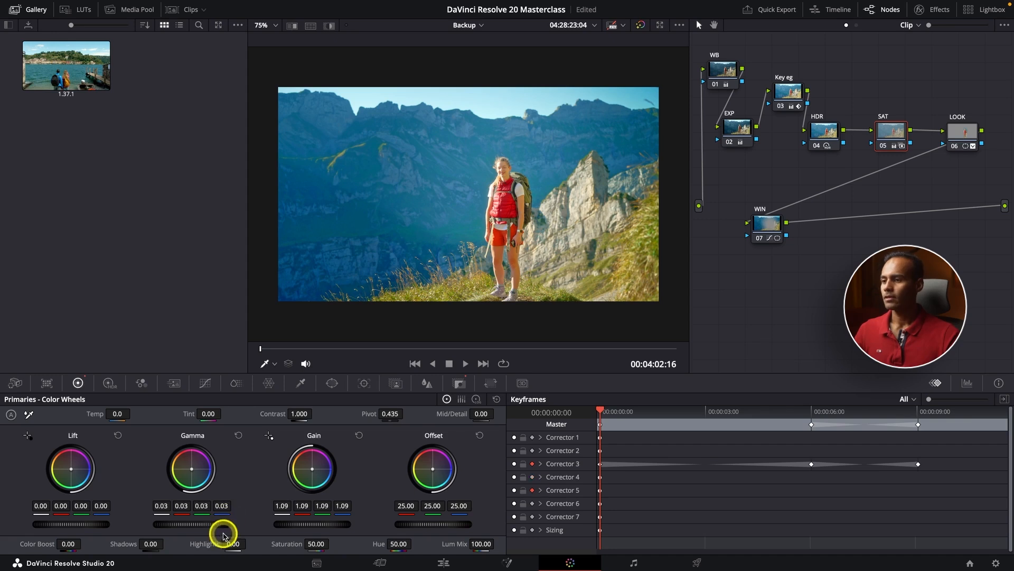
click(459, 384)
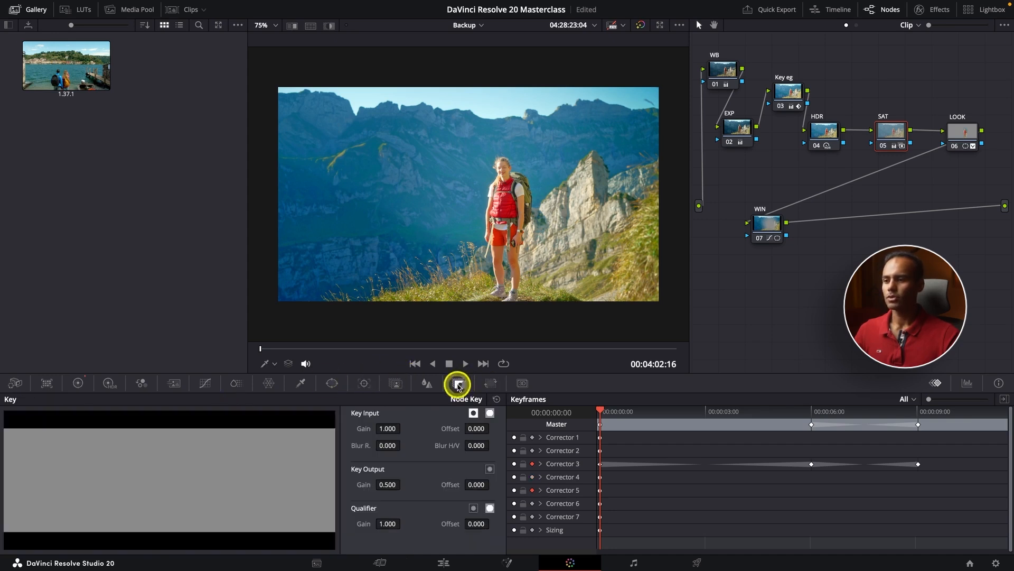
drag(397, 486, 480, 485)
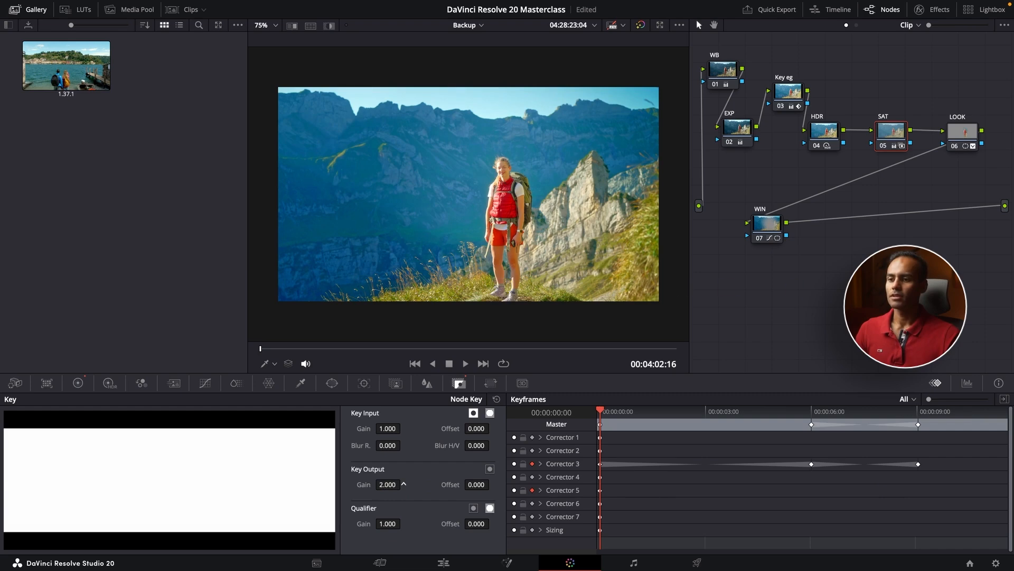
click(389, 485)
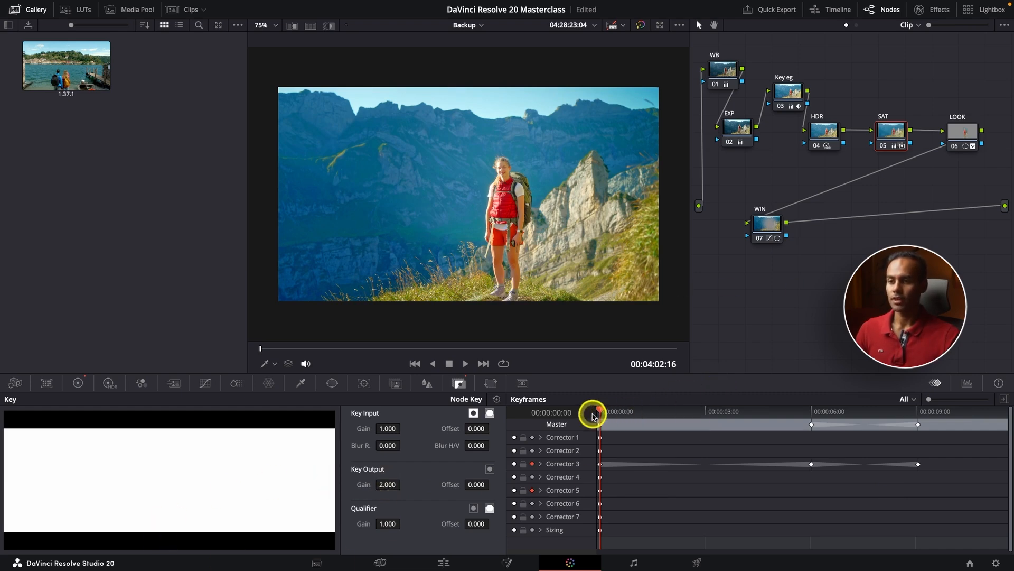
drag(604, 415, 902, 414)
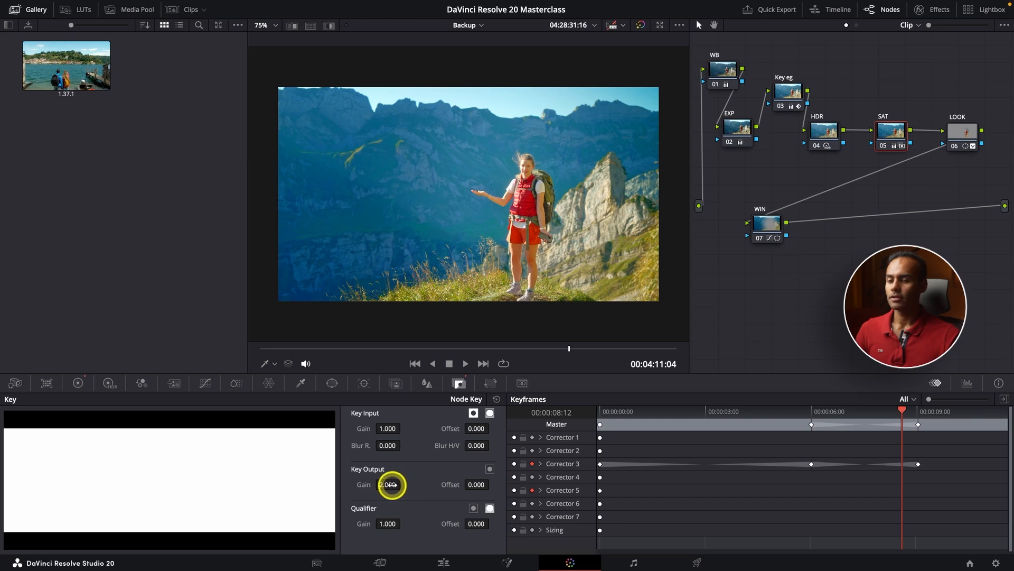
drag(392, 485, 353, 485)
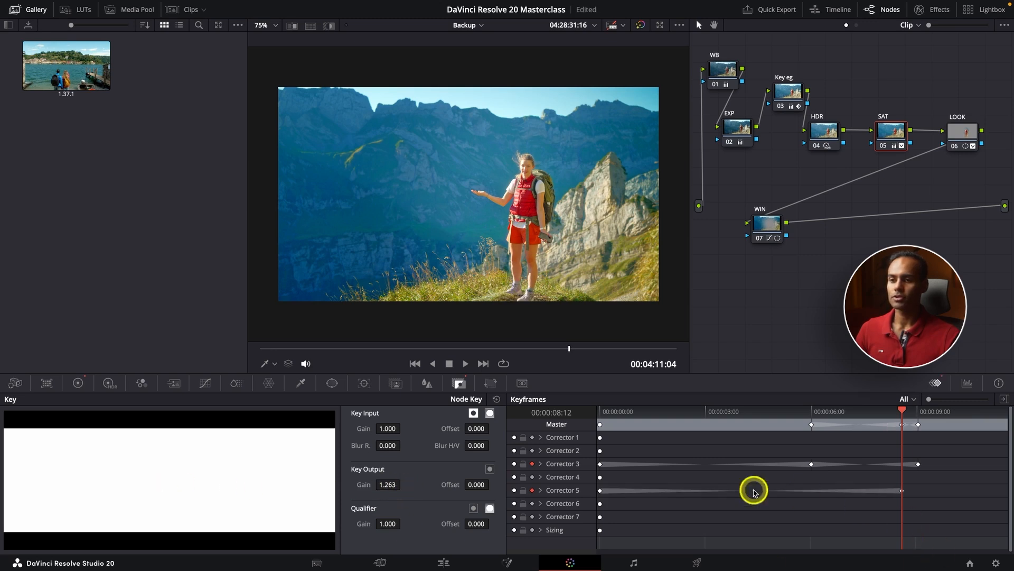
- Move Corrector 5's last keyframe in line with Corrector 3's last one, and play back the clip from its start
click(602, 412)
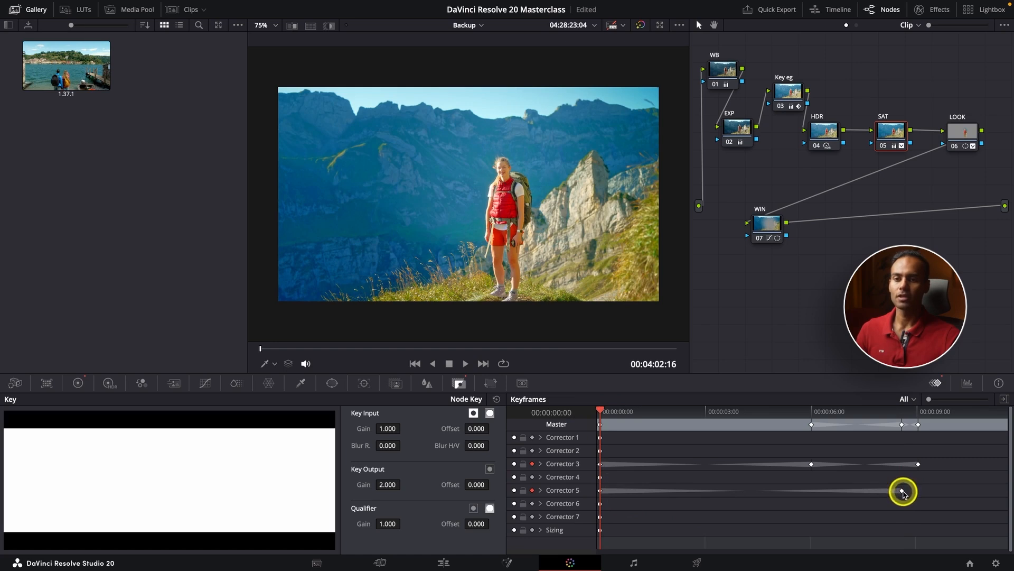
mouse_move(913, 496)
mouse_down()
mouse_move(756, 505)
mouse_move(964, 505)
mouse_move(798, 508)
mouse_move(915, 501)
mouse_up()
key(space)
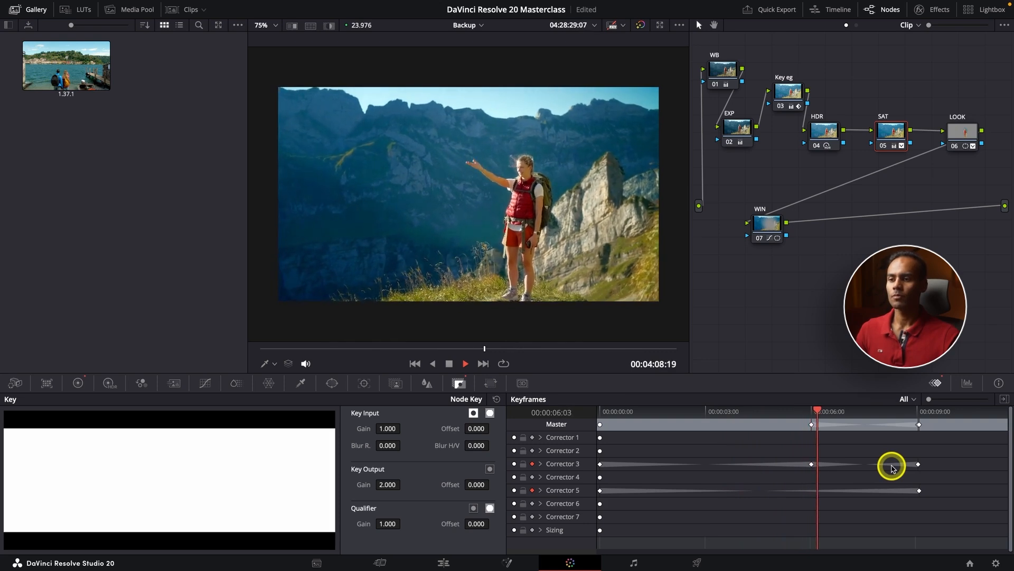
key(space)
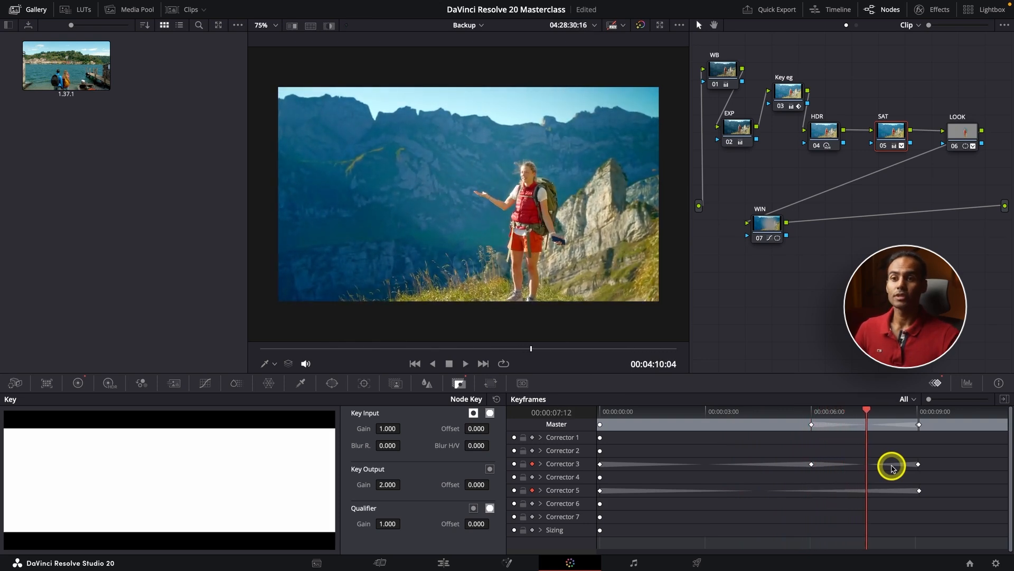
- Enable automatic keyframes for the WIN node and shrink its circle window around the hiker's torso at 00:00:08:22
click(772, 233)
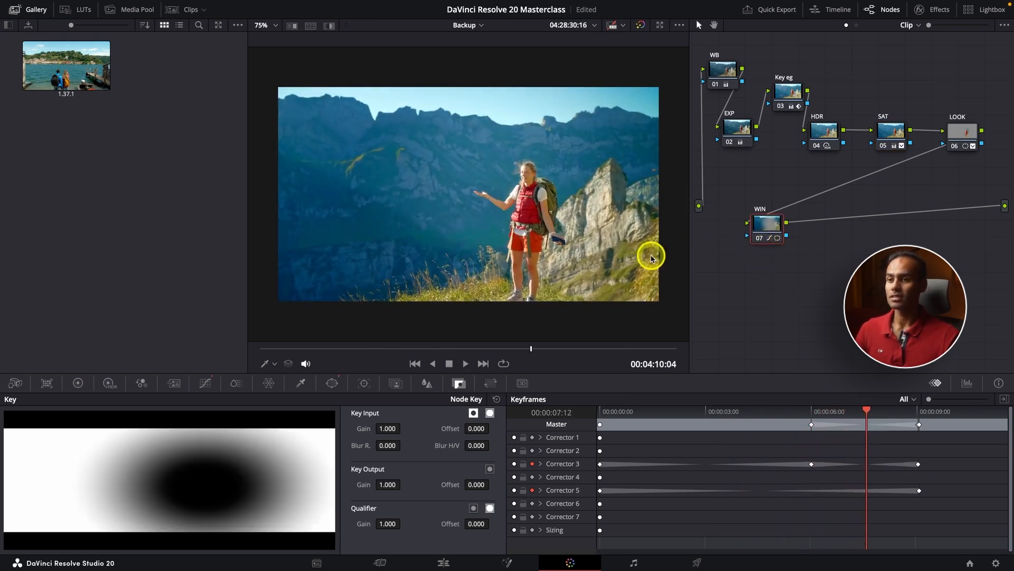
click(333, 384)
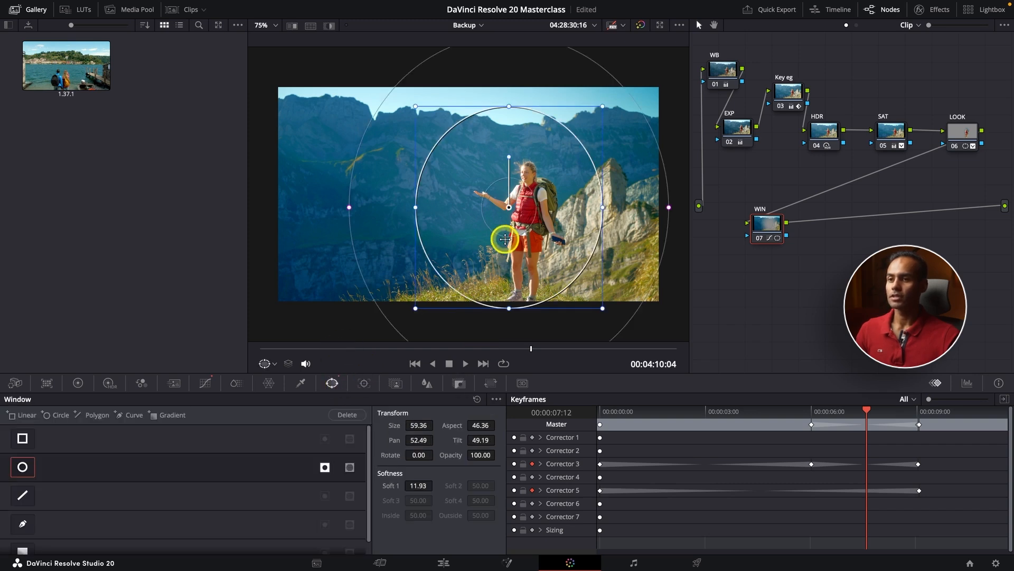
scroll(503, 235, down, 2)
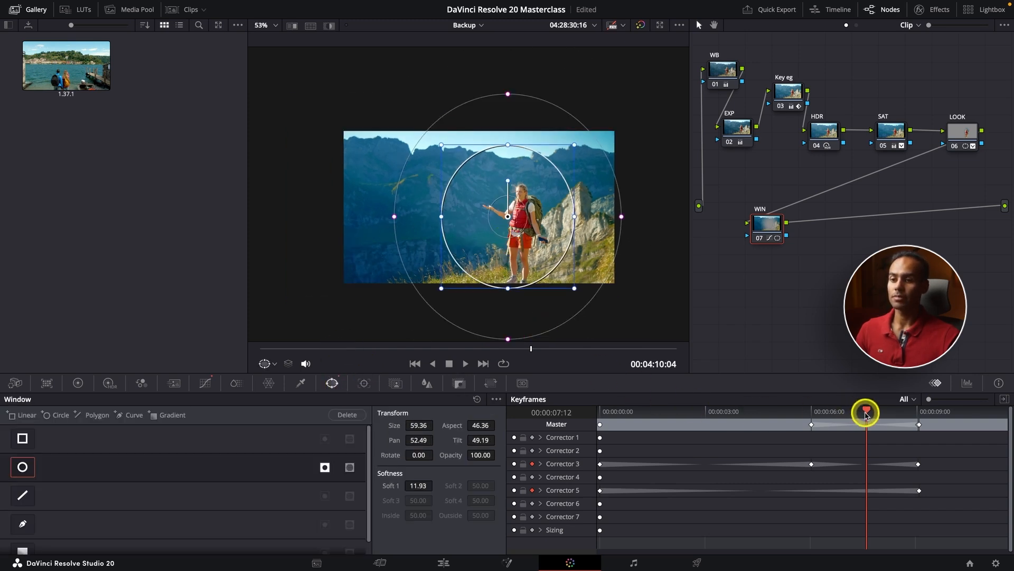
drag(867, 414, 601, 415)
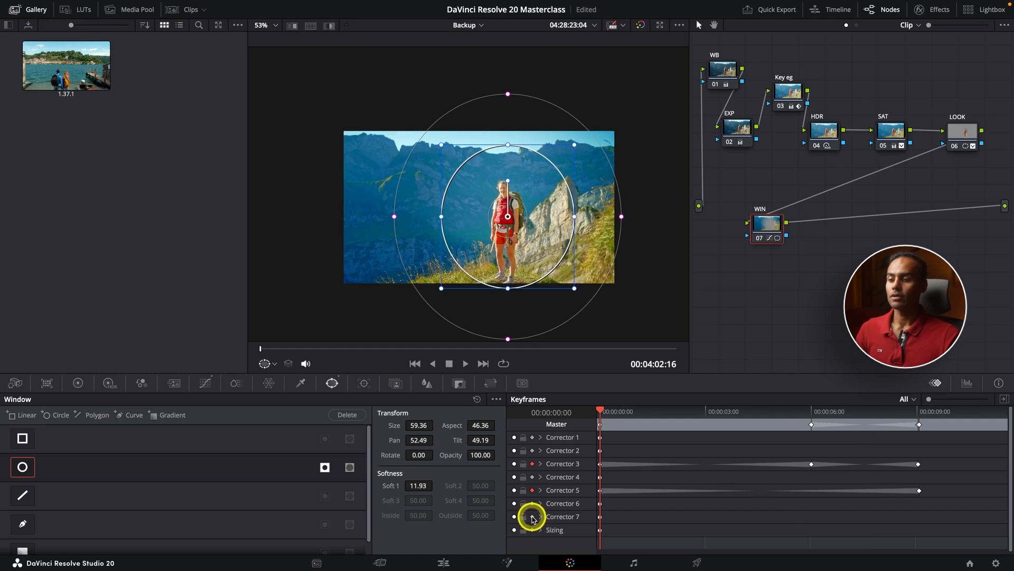
drag(604, 412, 918, 433)
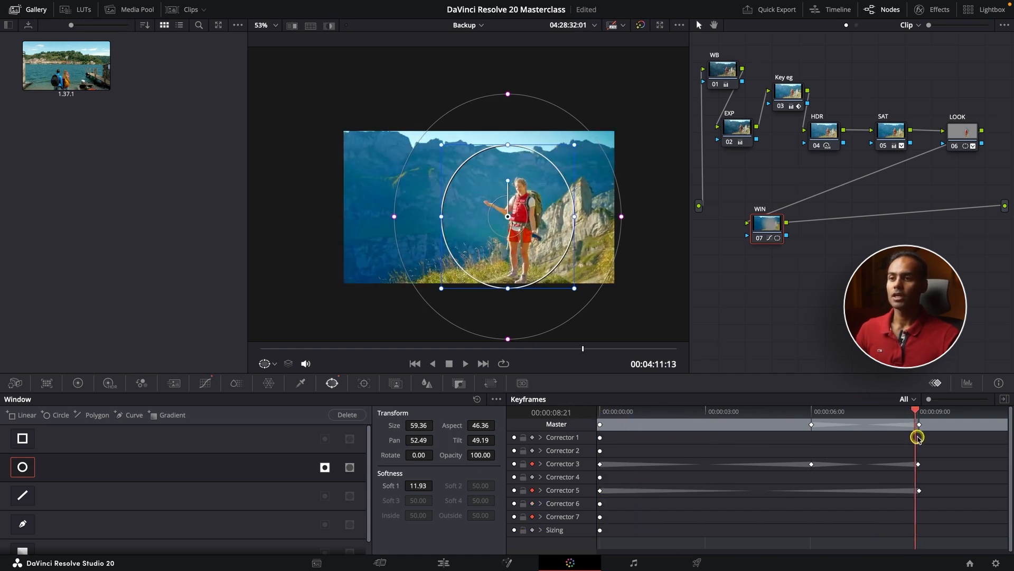
drag(569, 147, 496, 182)
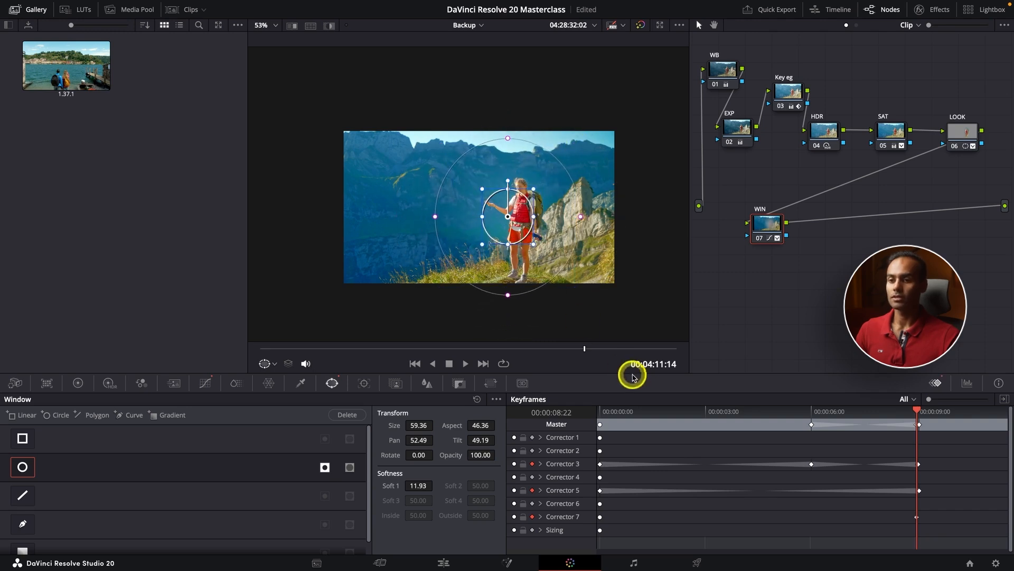
- Play back the WIN node's window from the clip's start, and enlarge the circle window beyond the frame height on the first frame
drag(649, 411, 517, 413)
key(space)
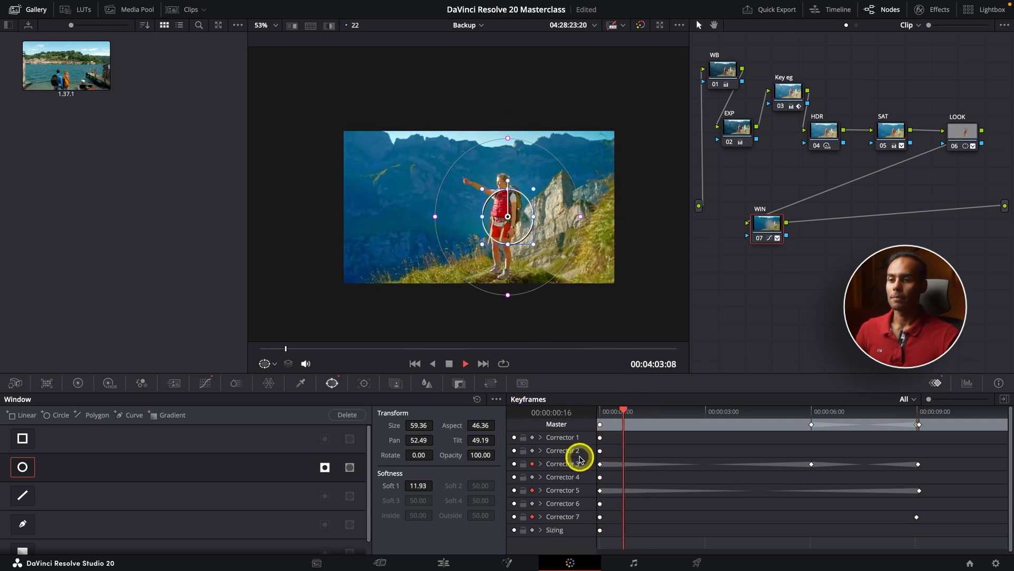
key(space)
drag(619, 420, 562, 422)
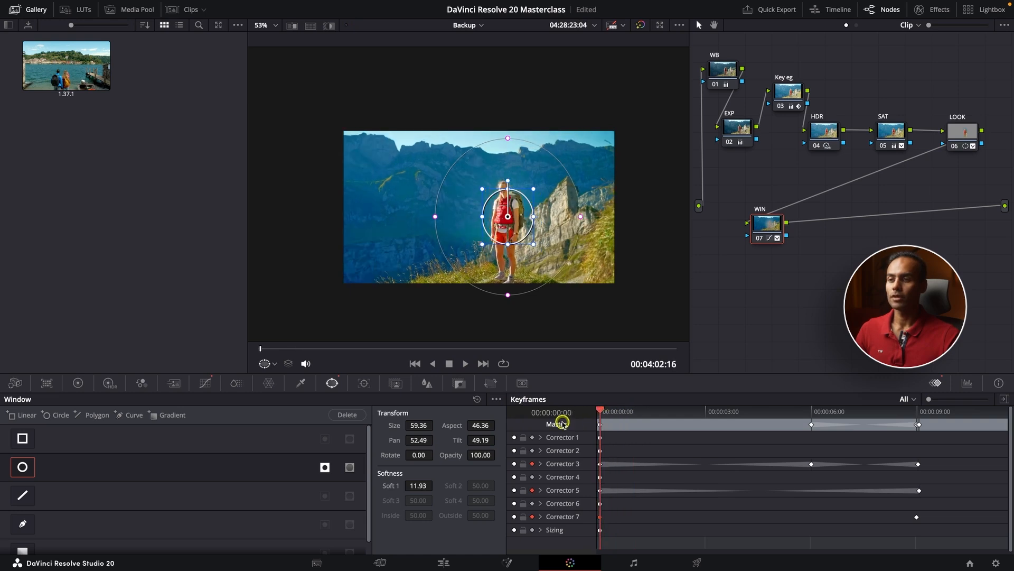
drag(533, 189, 627, 160)
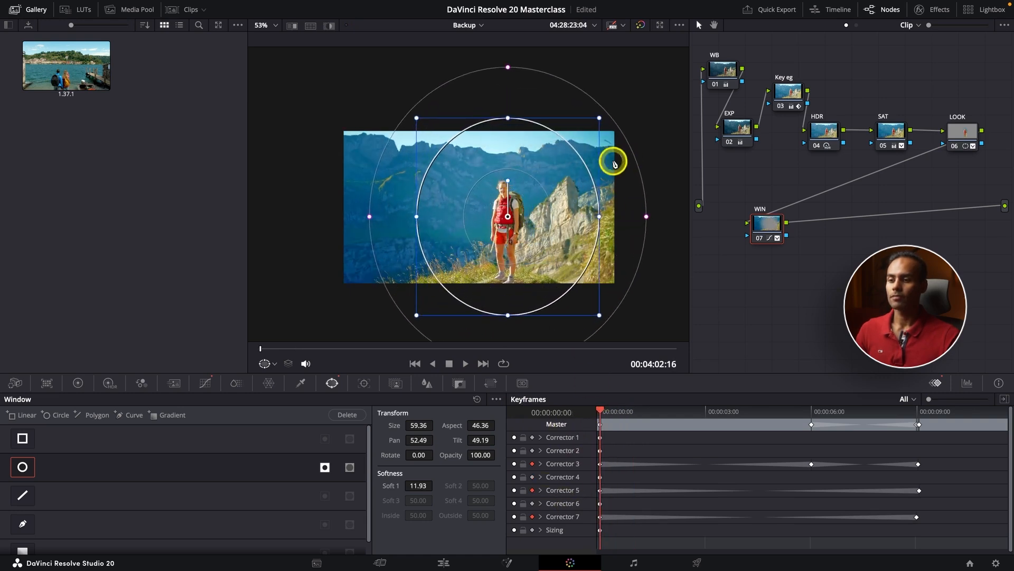